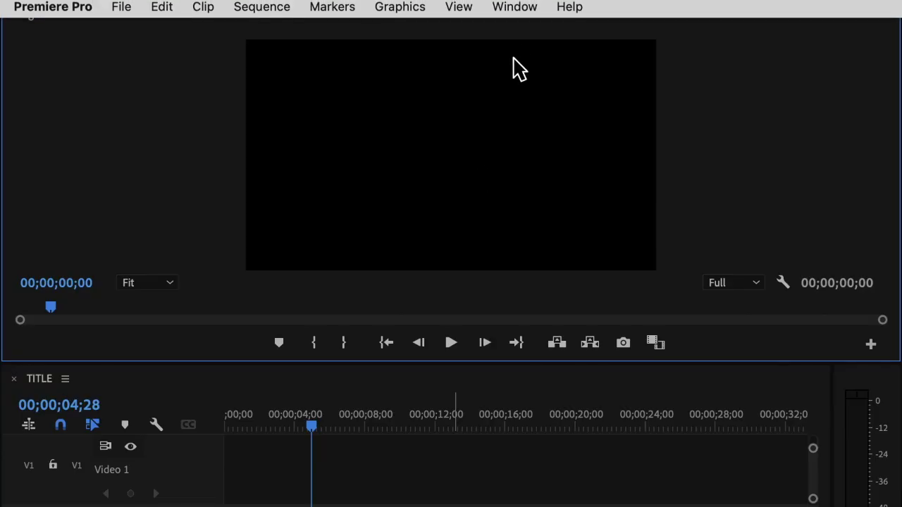
Open the Window menu to see the panels available in the workspace
{"action": "left_click", "coordinate": [515, 10]}
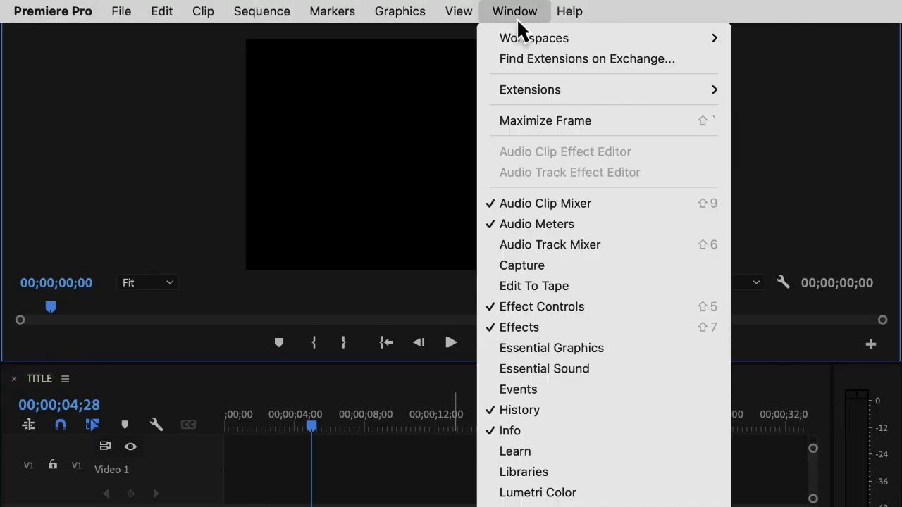
Place the free Adobe Stock template Ripped Paper Title at the start of V1 and play it
{"action": "left_click", "coordinate": [632, 350]}
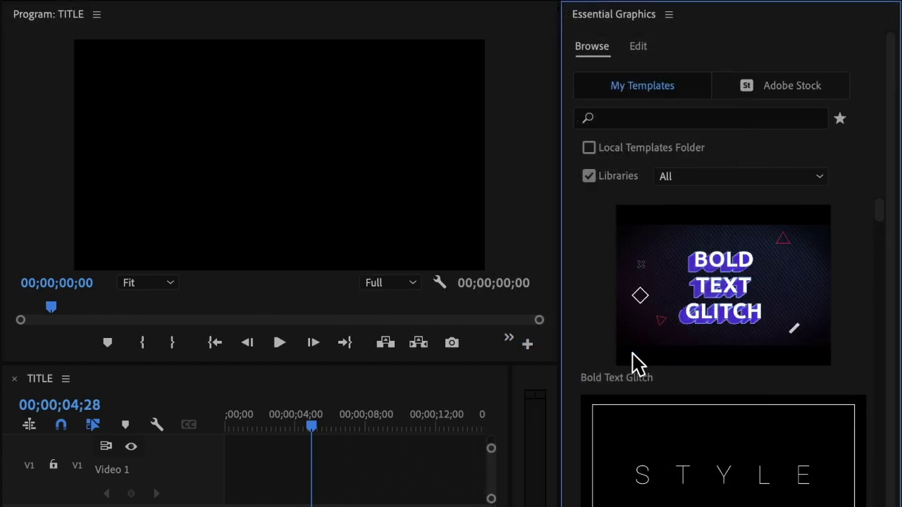
{"action": "left_click", "coordinate": [790, 97]}
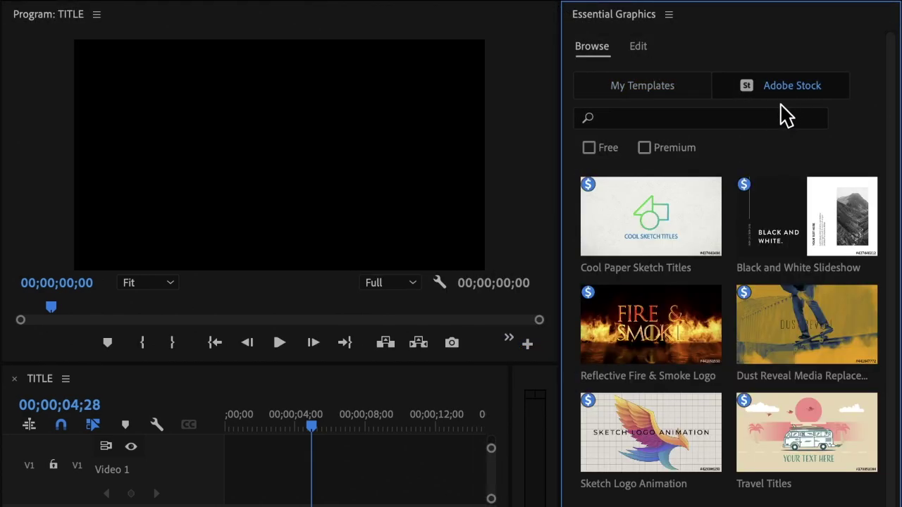
{"action": "left_click", "coordinate": [592, 151]}
{"action": "mouse_move", "coordinate": [892, 211]}
{"action": "left_mouse_down"}
{"action": "mouse_move", "coordinate": [892, 338]}
{"action": "mouse_move", "coordinate": [892, 226]}
{"action": "left_mouse_up"}
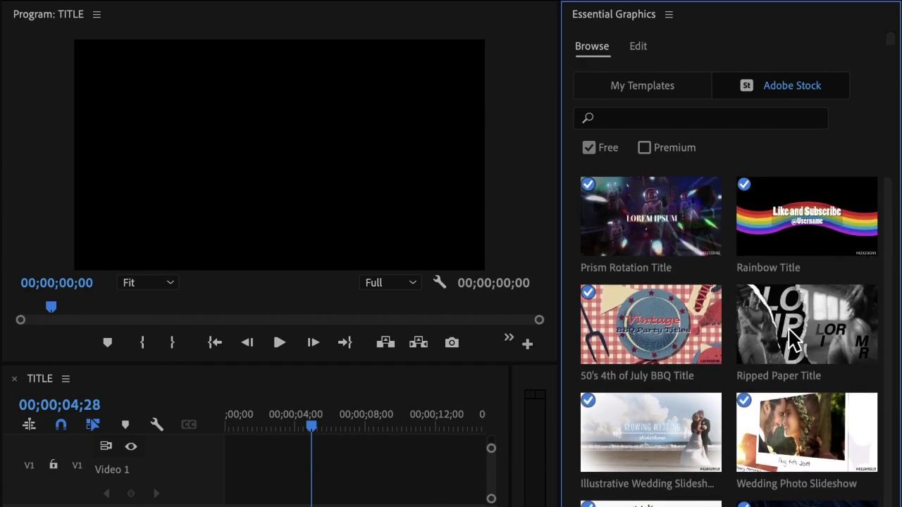
{"action": "left_click_drag", "start_coordinate": [793, 341], "coordinate": [275, 485]}
{"action": "left_click", "coordinate": [280, 345]}
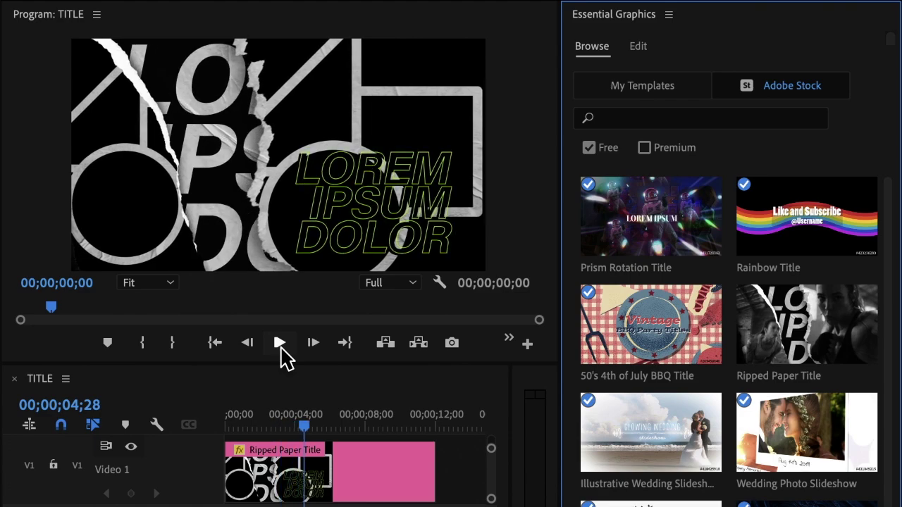
Fill the title's left media slot with the food platter clip
{"action": "left_click", "coordinate": [322, 492]}
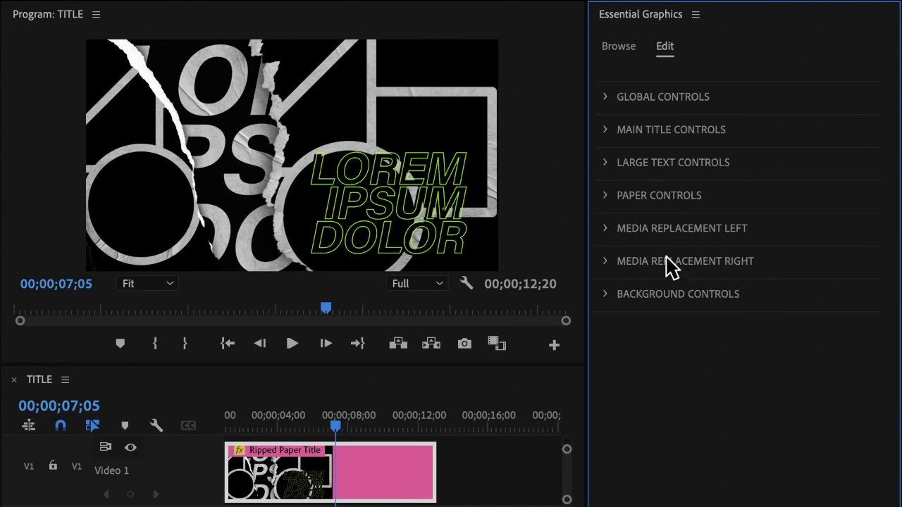
{"action": "left_click", "coordinate": [610, 233]}
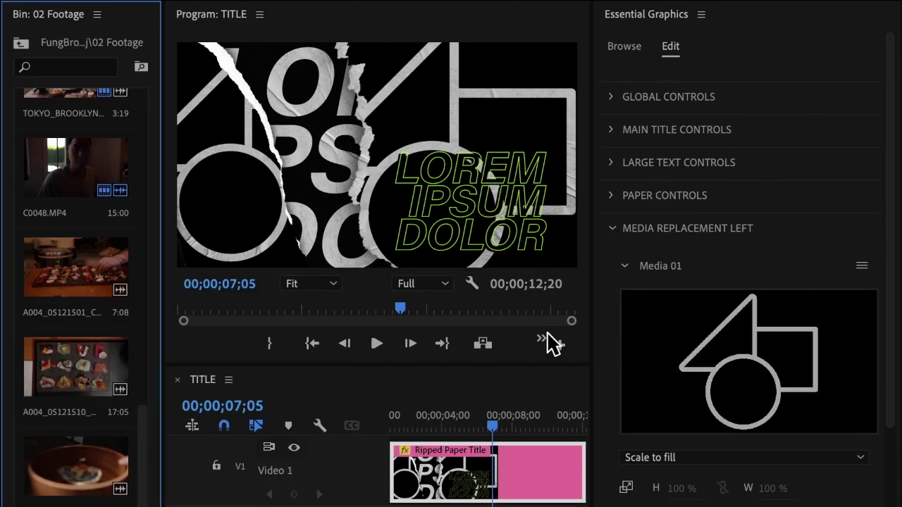
{"action": "left_click_drag", "start_coordinate": [112, 289], "coordinate": [753, 374]}
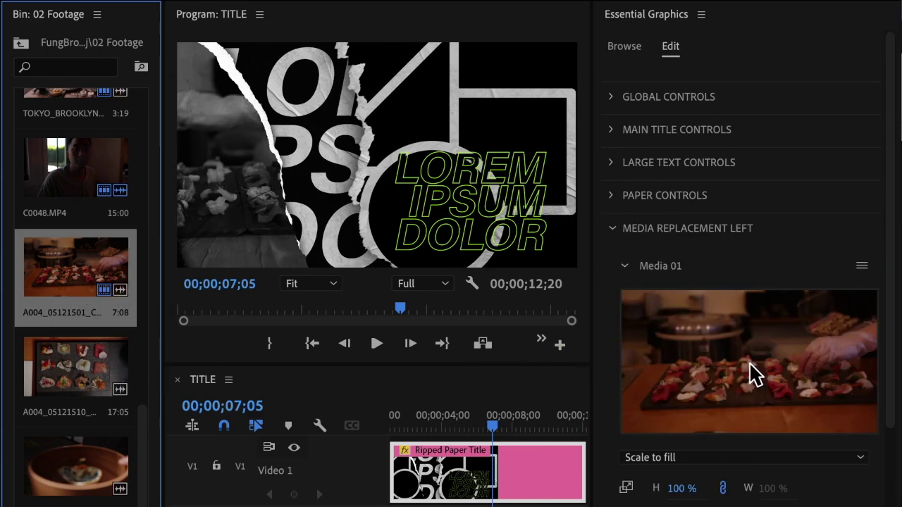
{"action": "left_click", "coordinate": [617, 232]}
Fill the right media slot (Media 02) with the sushi tray clip
{"action": "left_click", "coordinate": [616, 264]}
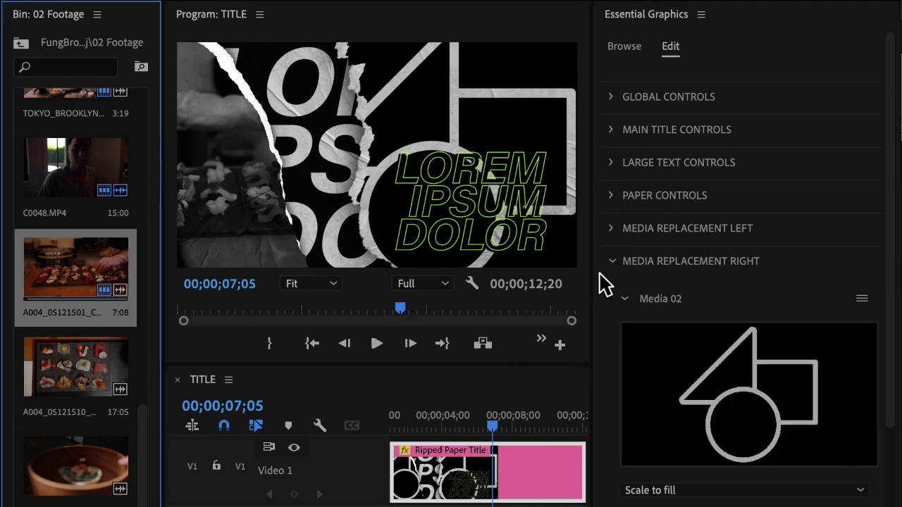
{"action": "left_click_drag", "start_coordinate": [106, 384], "coordinate": [94, 380]}
{"action": "left_click_drag", "start_coordinate": [360, 393], "coordinate": [766, 413]}
{"action": "left_click", "coordinate": [616, 268]}
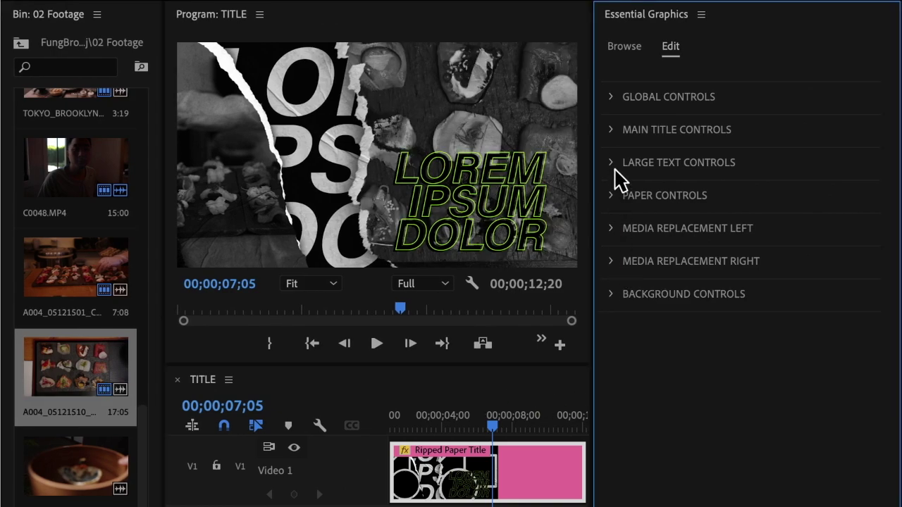
{"action": "left_click", "coordinate": [613, 136]}
Replace the main title text with TOKYO / IN / BROOKLYN on three lines
{"action": "type", "text": "TOKYO"}
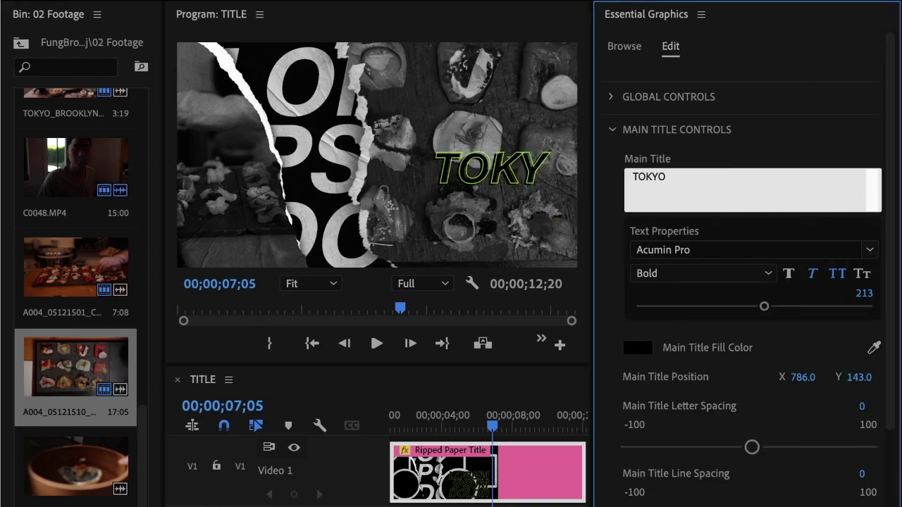
{"action": "key", "text": "Return"}
{"action": "type", "text": "IN"}
{"action": "key", "text": "Return"}
{"action": "type", "text": "BROOKLYN"}
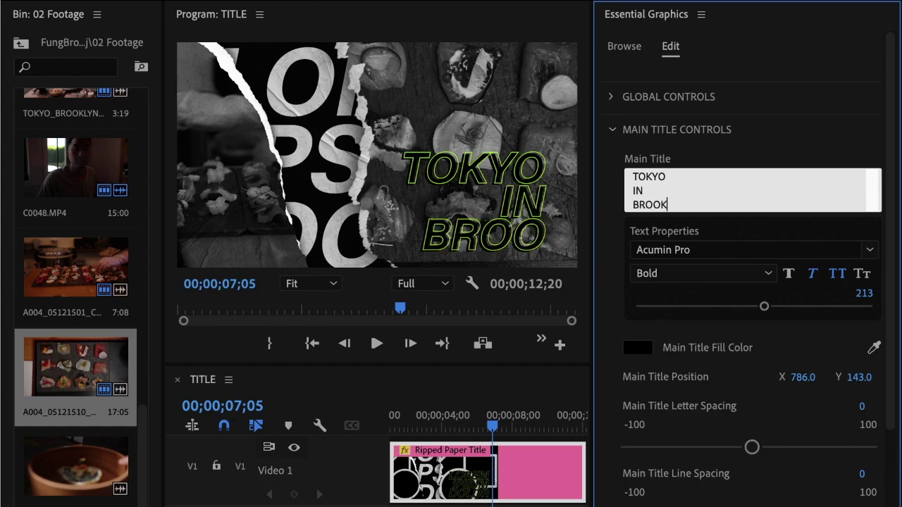
{"action": "left_click", "coordinate": [696, 220]}
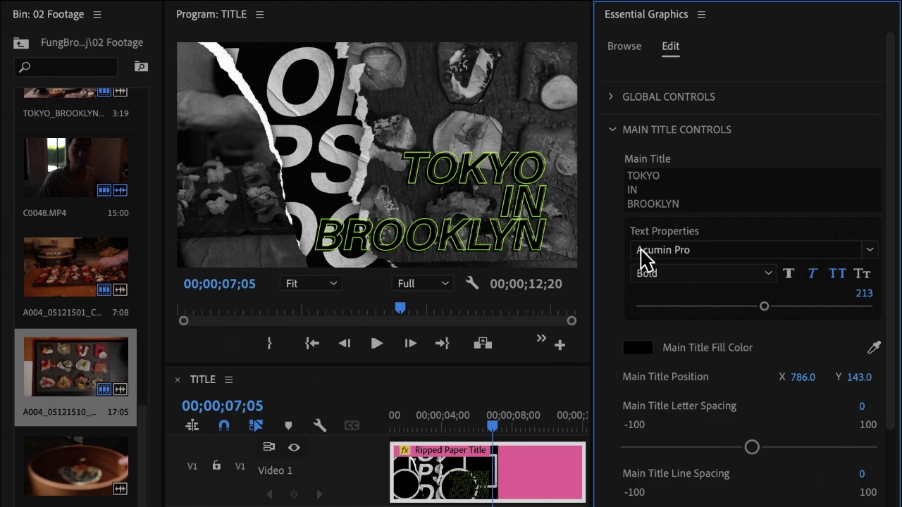
Apply Gotham to the title, then go to Adobe Fonts to find more fonts
{"action": "left_click", "coordinate": [871, 251]}
{"action": "scroll", "coordinate": [745, 392], "scroll_direction": "down", "scroll_amount": 3}
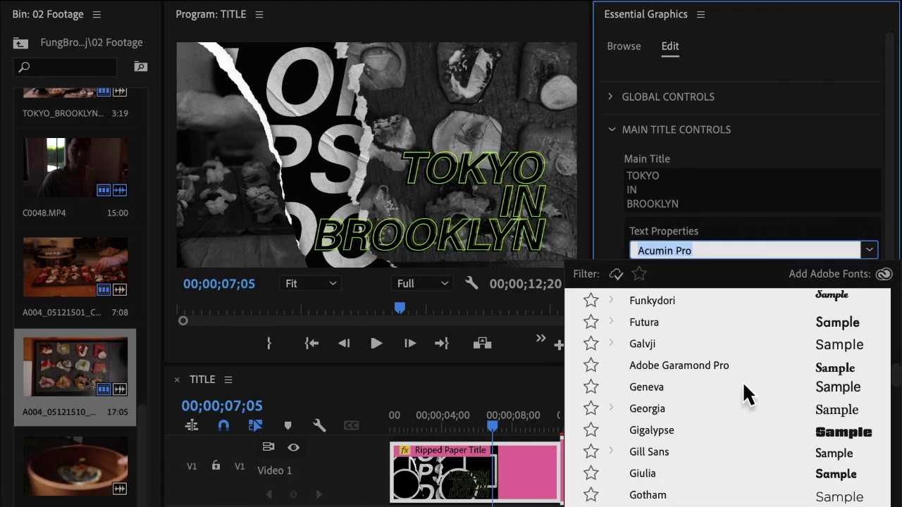
{"action": "left_click", "coordinate": [690, 409]}
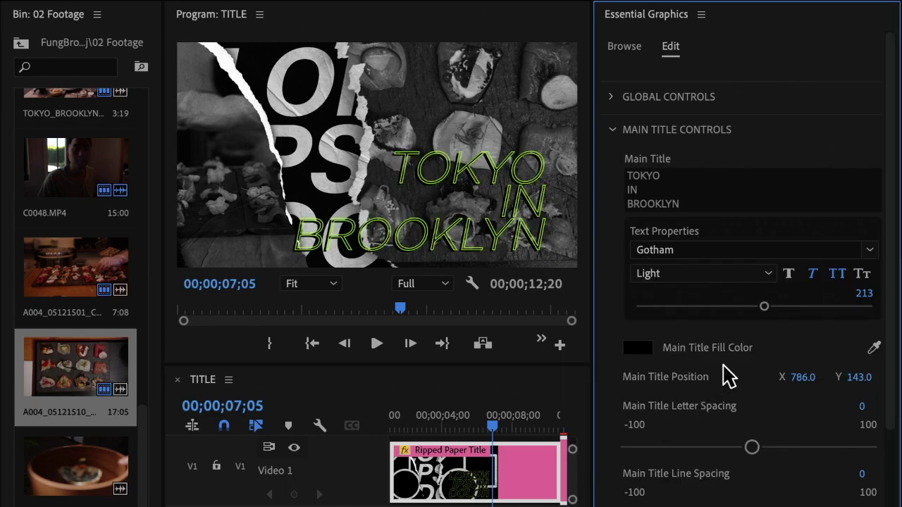
{"action": "left_click", "coordinate": [872, 252]}
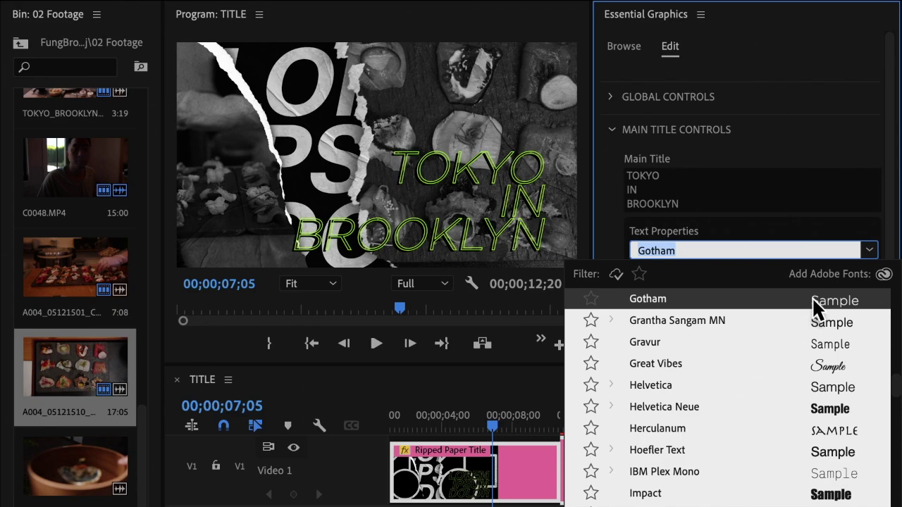
{"action": "left_click", "coordinate": [883, 274]}
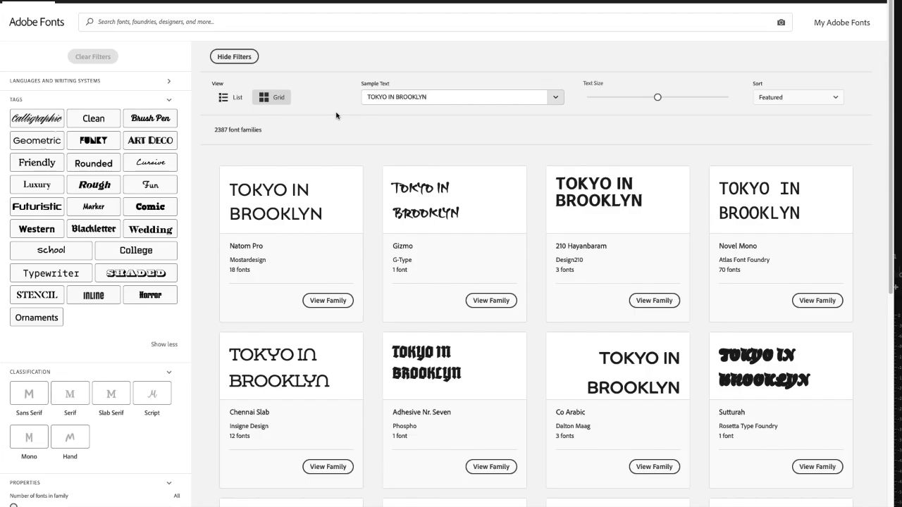
Filter Adobe Fonts by the Geometric tag and activate Arboria styles, including Arboria Bold Italic
{"action": "left_click", "coordinate": [103, 118]}
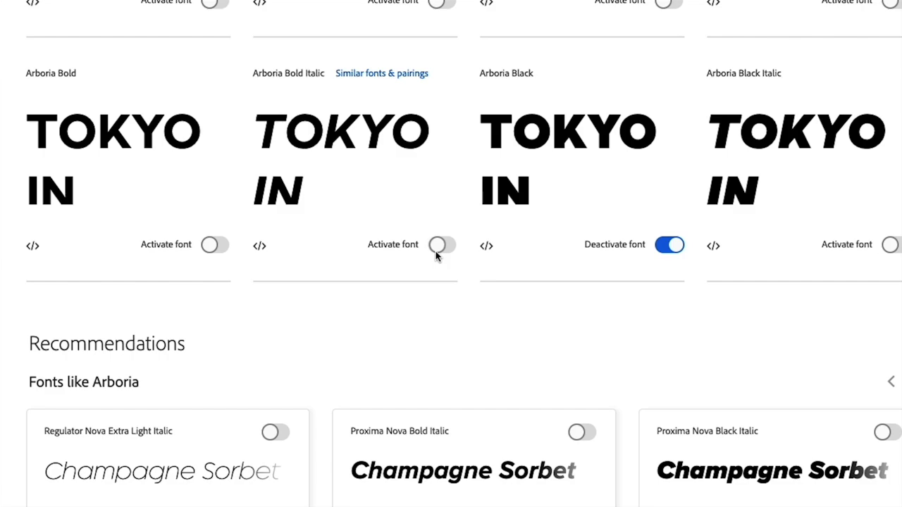
{"action": "left_click", "coordinate": [436, 245]}
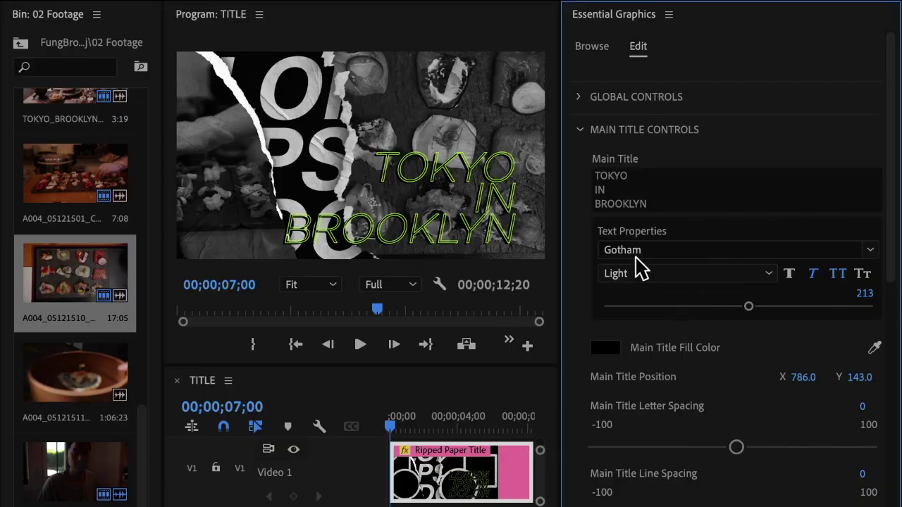
{"action": "left_click", "coordinate": [635, 254]}
Switch the TOKYO IN BROOKLYN title's font from Gotham to Arboria Black
{"action": "left_click", "coordinate": [612, 299]}
{"action": "scroll", "coordinate": [710, 371], "scroll_direction": "down", "scroll_amount": 3}
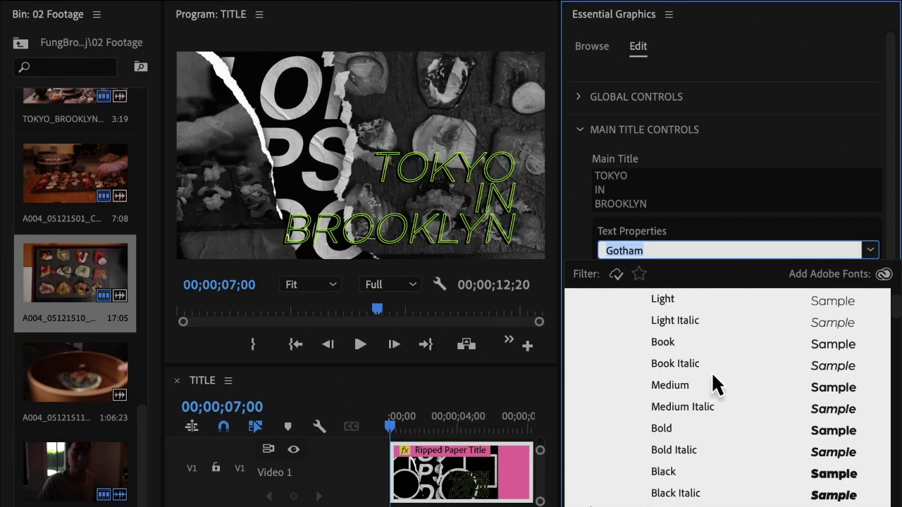
{"action": "left_click", "coordinate": [687, 451]}
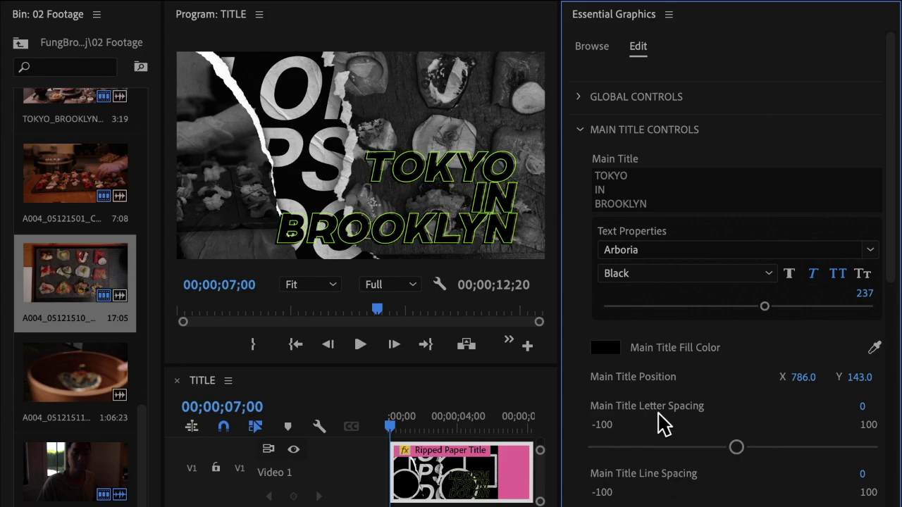
{"action": "left_click", "coordinate": [580, 130]}
{"action": "left_click", "coordinate": [580, 262]}
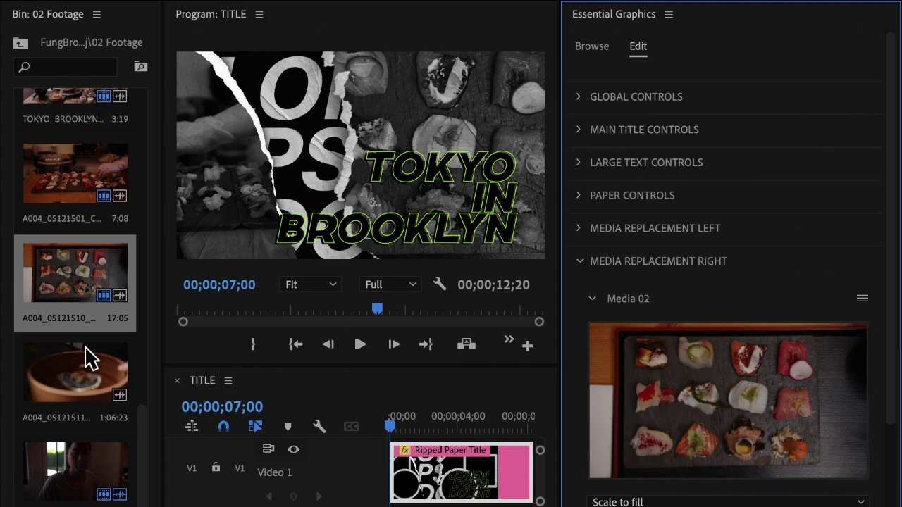
Drop the wooden bowl clip onto Media 02 and preview the updated title
{"action": "left_click_drag", "start_coordinate": [79, 384], "coordinate": [652, 399]}
{"action": "left_click_drag", "start_coordinate": [735, 402], "coordinate": [735, 402]}
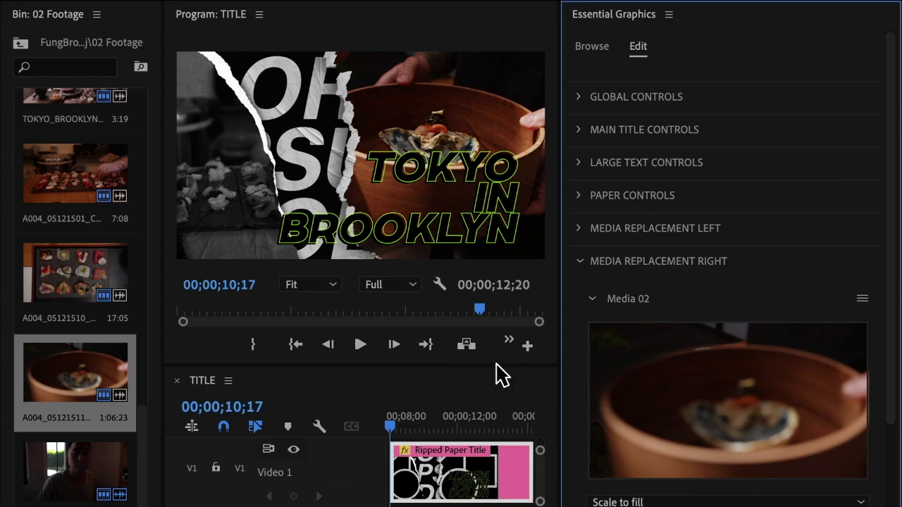
{"action": "left_click", "coordinate": [361, 345]}
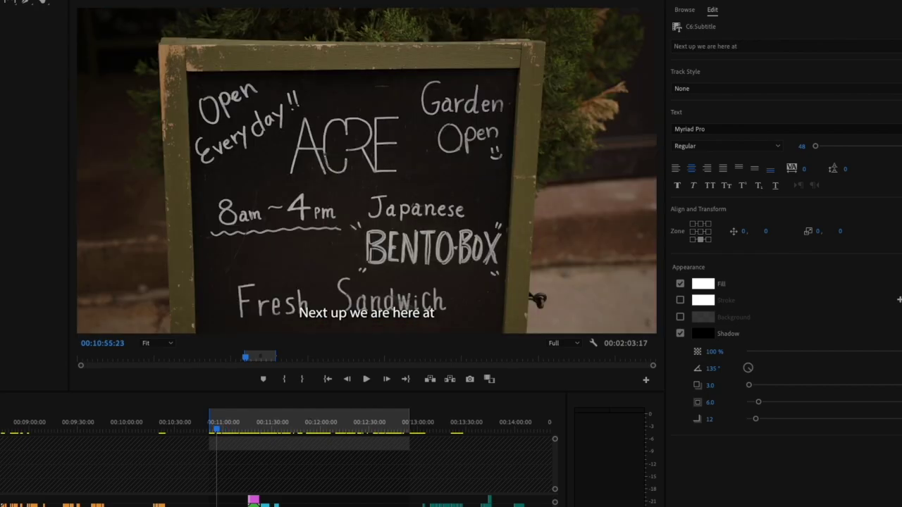
Play and scrub through the subtitled shots, then zoom the timeline in at that point
{"action": "left_click_drag", "start_coordinate": [220, 450], "coordinate": [219, 451]}
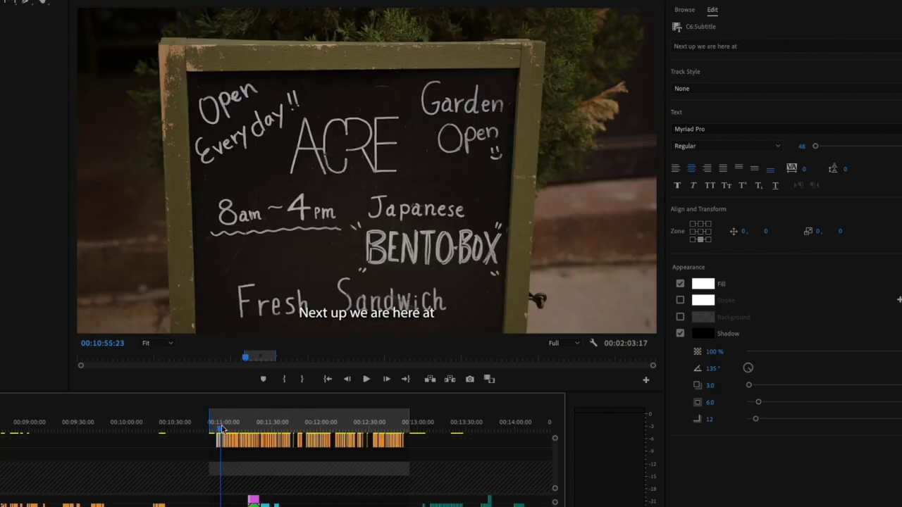
{"action": "key", "text": "space"}
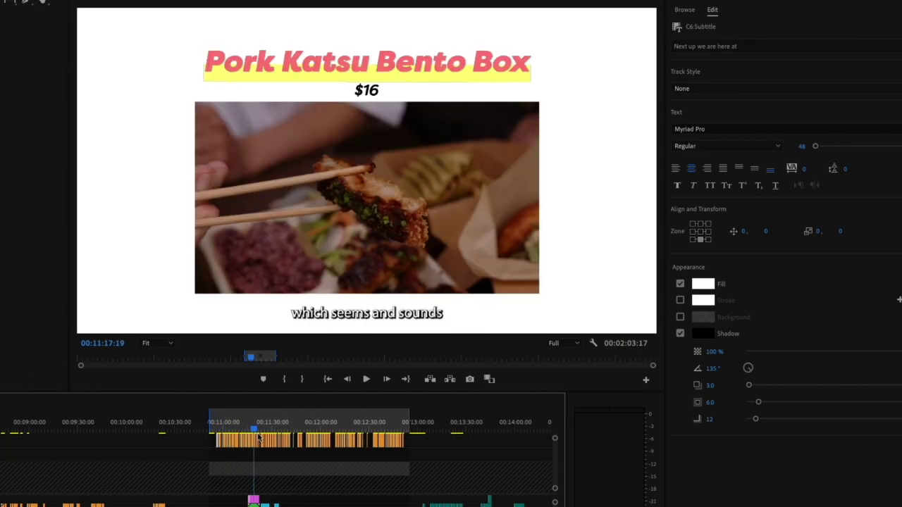
{"action": "left_click_drag", "start_coordinate": [259, 438], "coordinate": [329, 438]}
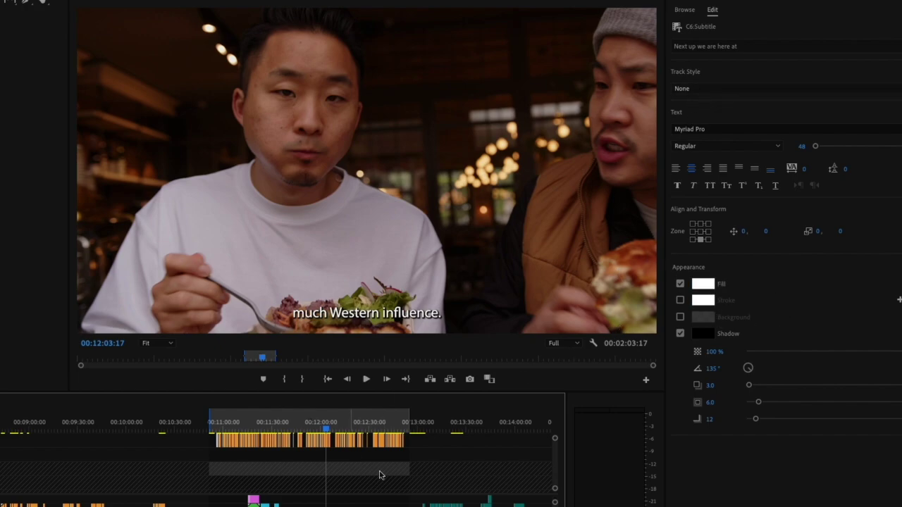
{"action": "key", "text": "="}
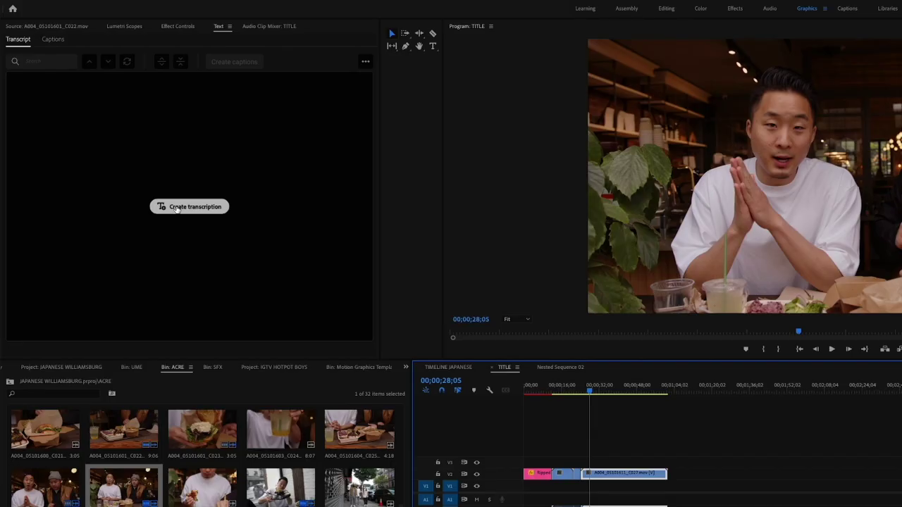
Transcribe the sequence's dialogue automatically and start editing a caption's text
{"action": "left_click", "coordinate": [177, 208]}
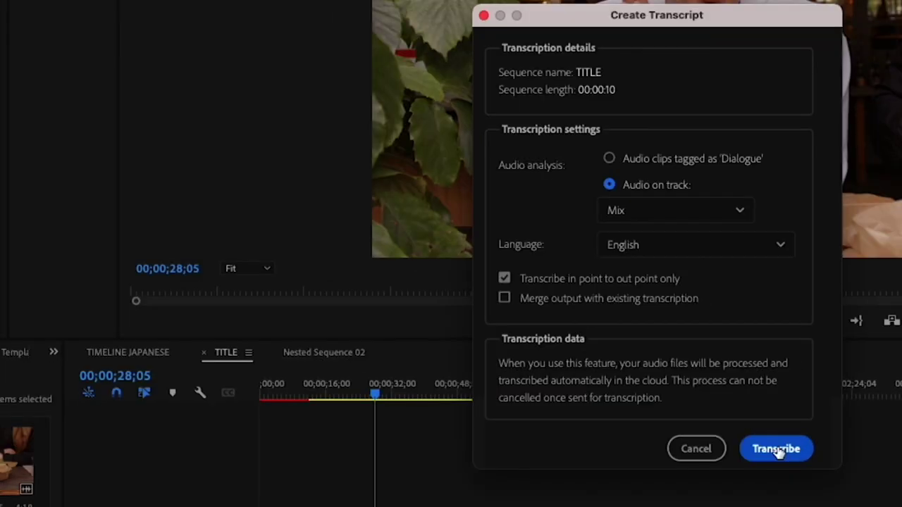
{"action": "left_click", "coordinate": [777, 450]}
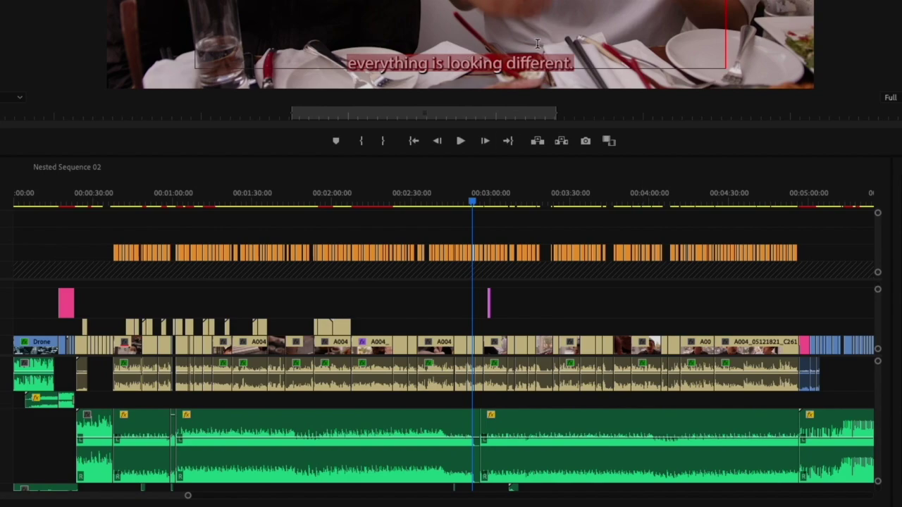
{"action": "left_click", "coordinate": [561, 63]}
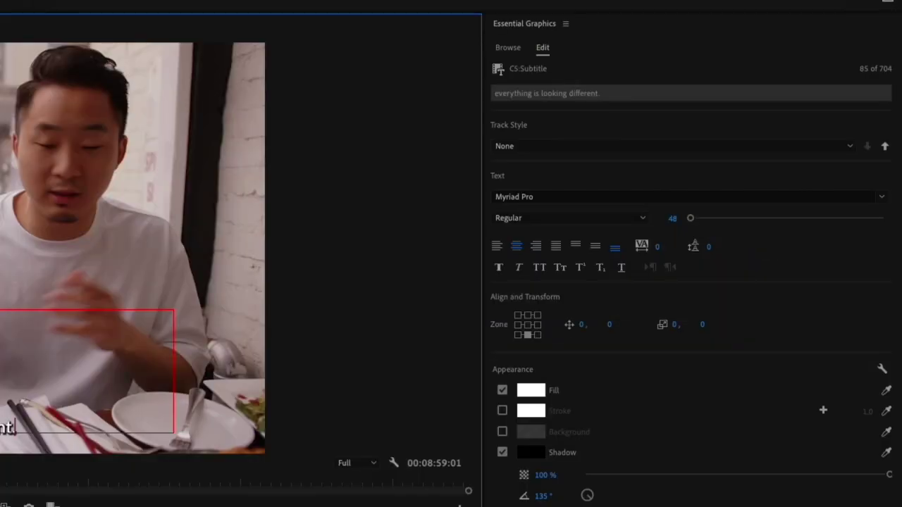